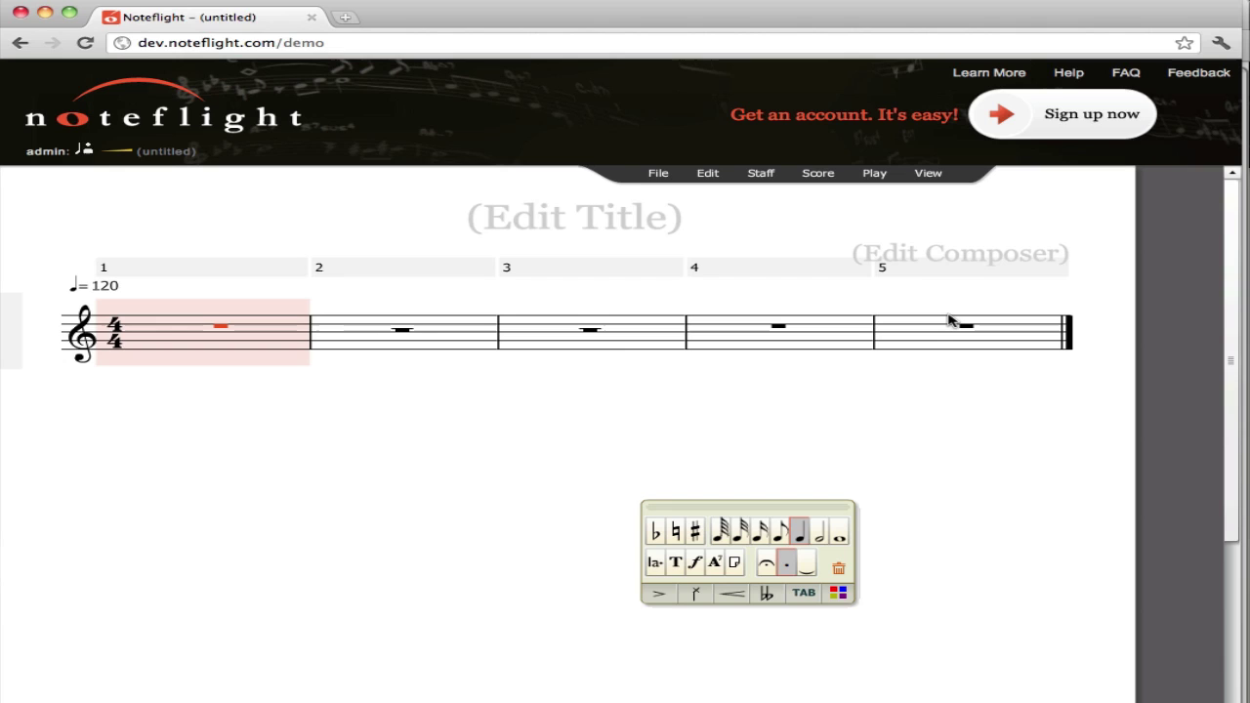
# Enter a rising dotted quarter, eighth and two quarter notes in measure 1, then play it back
pyautogui.click(143, 336)
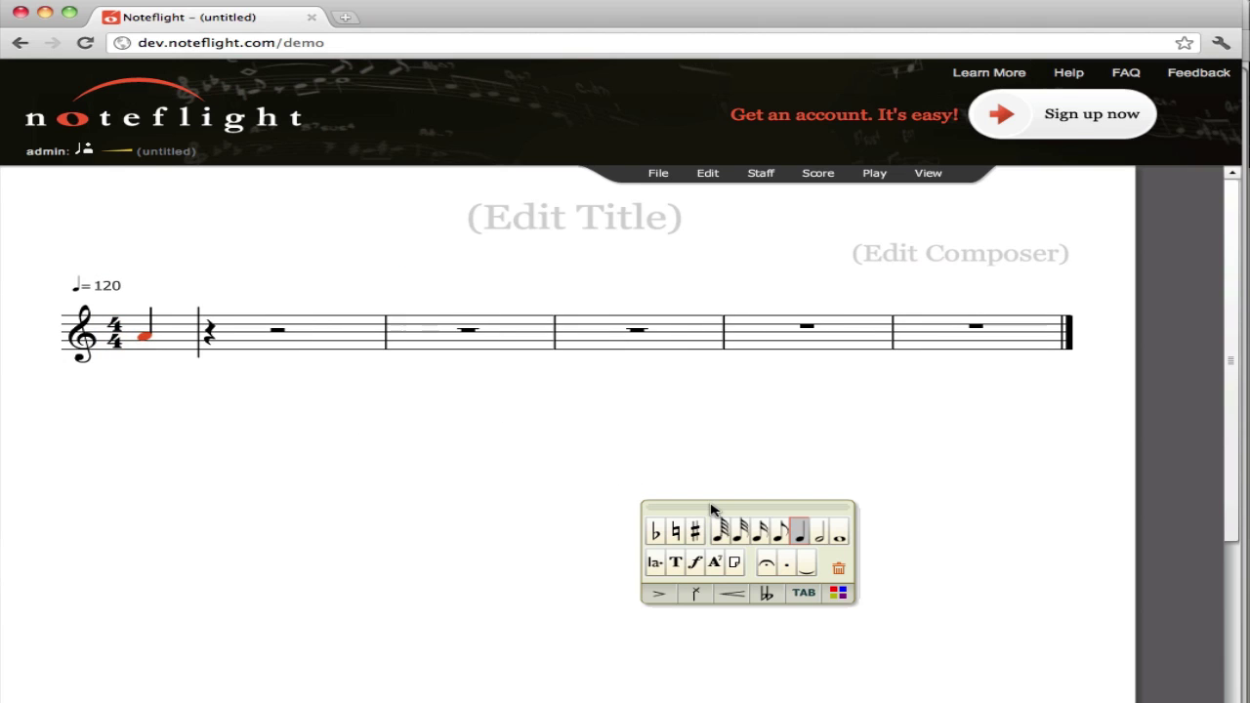
pyautogui.moveTo(711, 509); pyautogui.dragTo(168, 383)
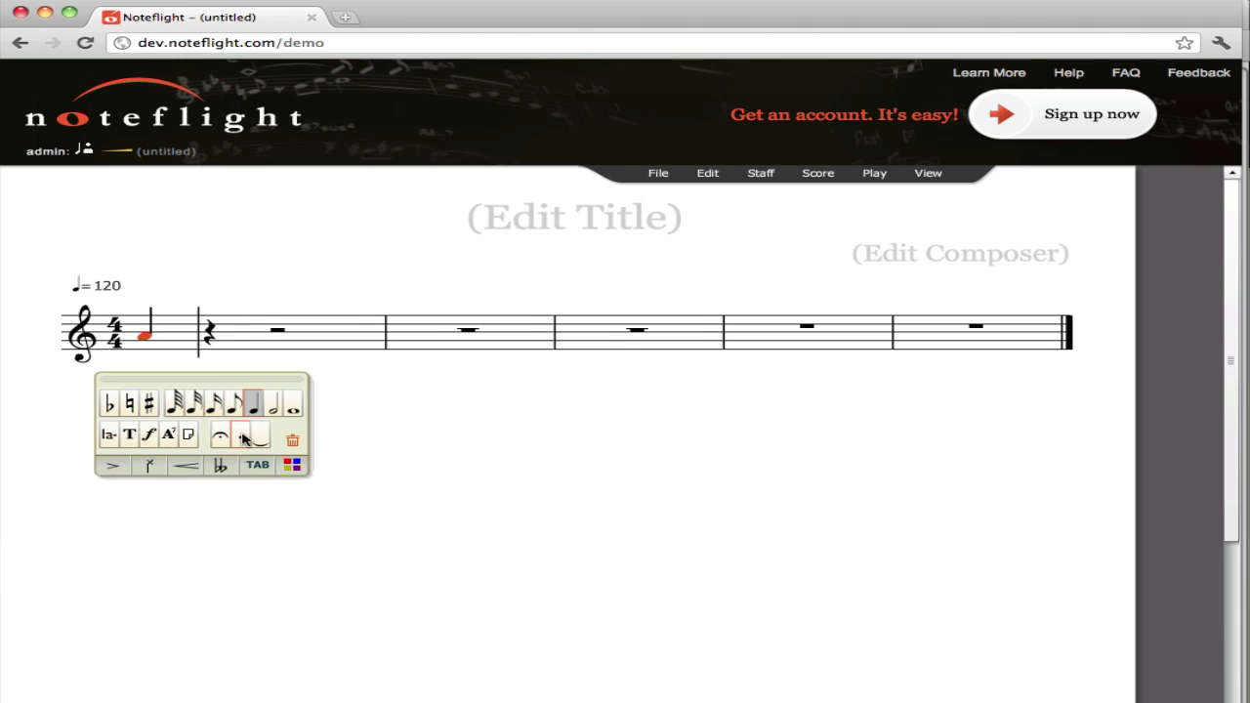
pyautogui.click(245, 439)
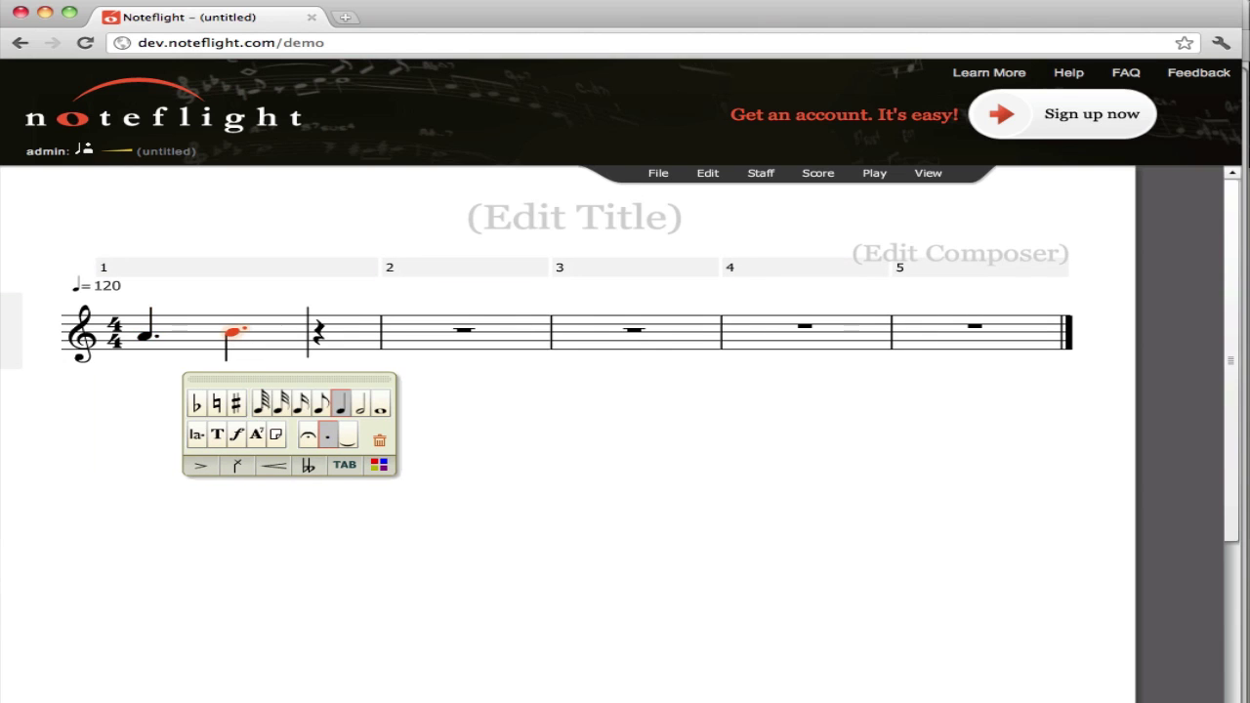
pyautogui.click(321, 403)
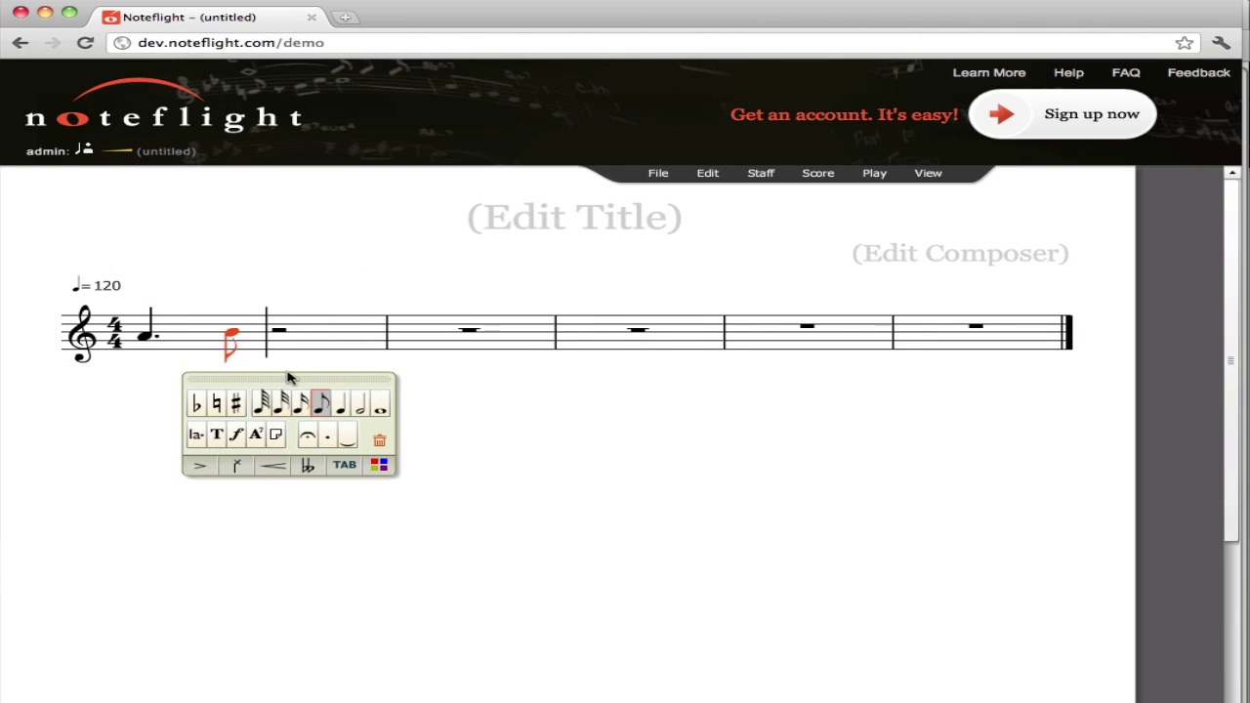
pyautogui.click(271, 334)
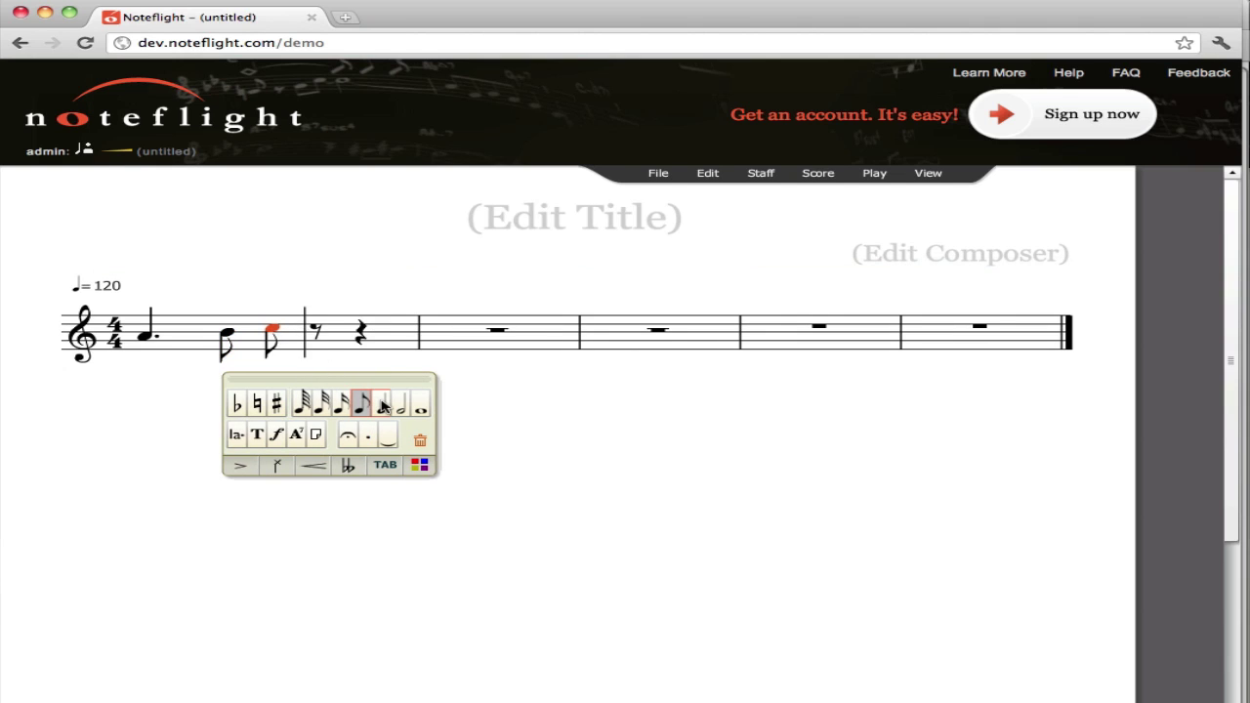
pyautogui.click(383, 408)
pyautogui.click(340, 327)
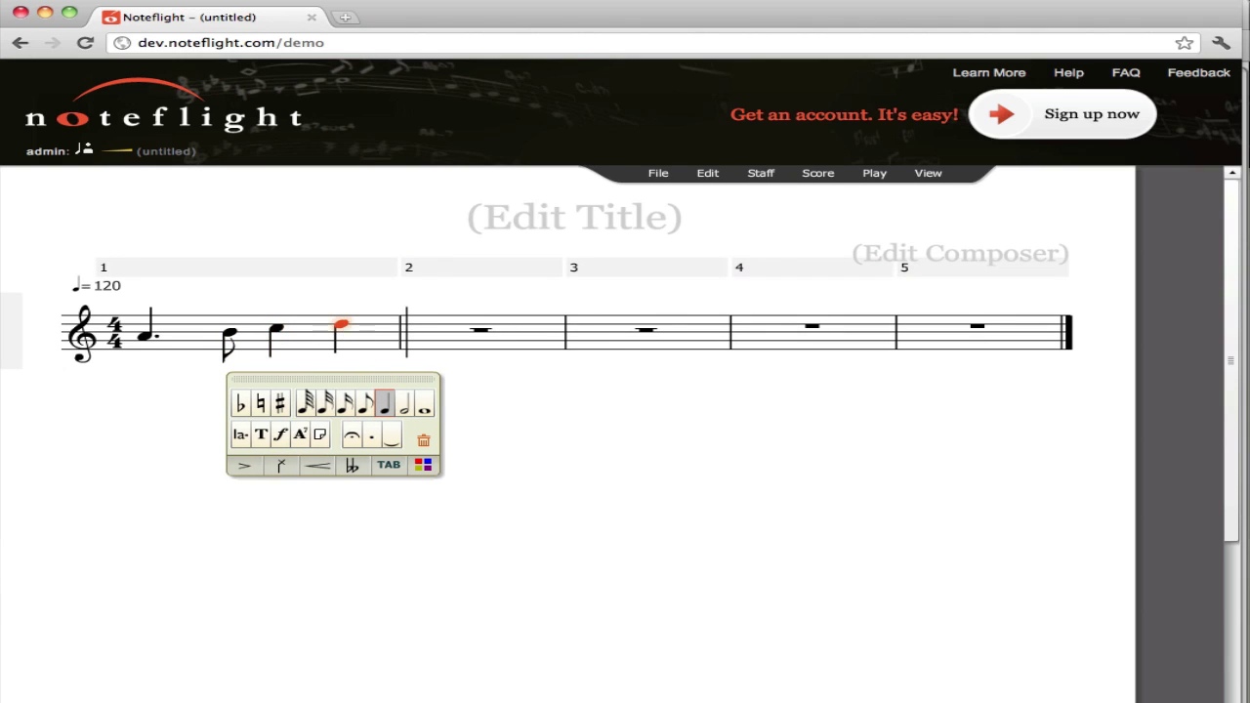
pyautogui.click(117, 266)
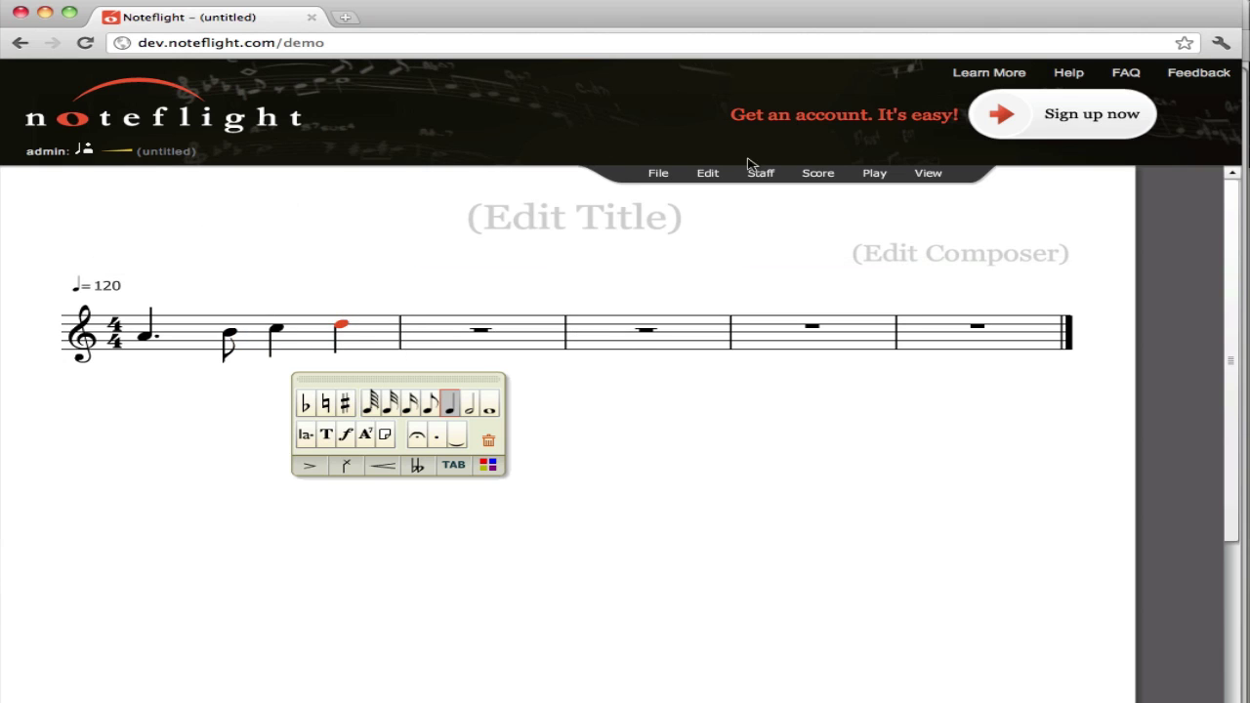
pyautogui.click(709, 174)
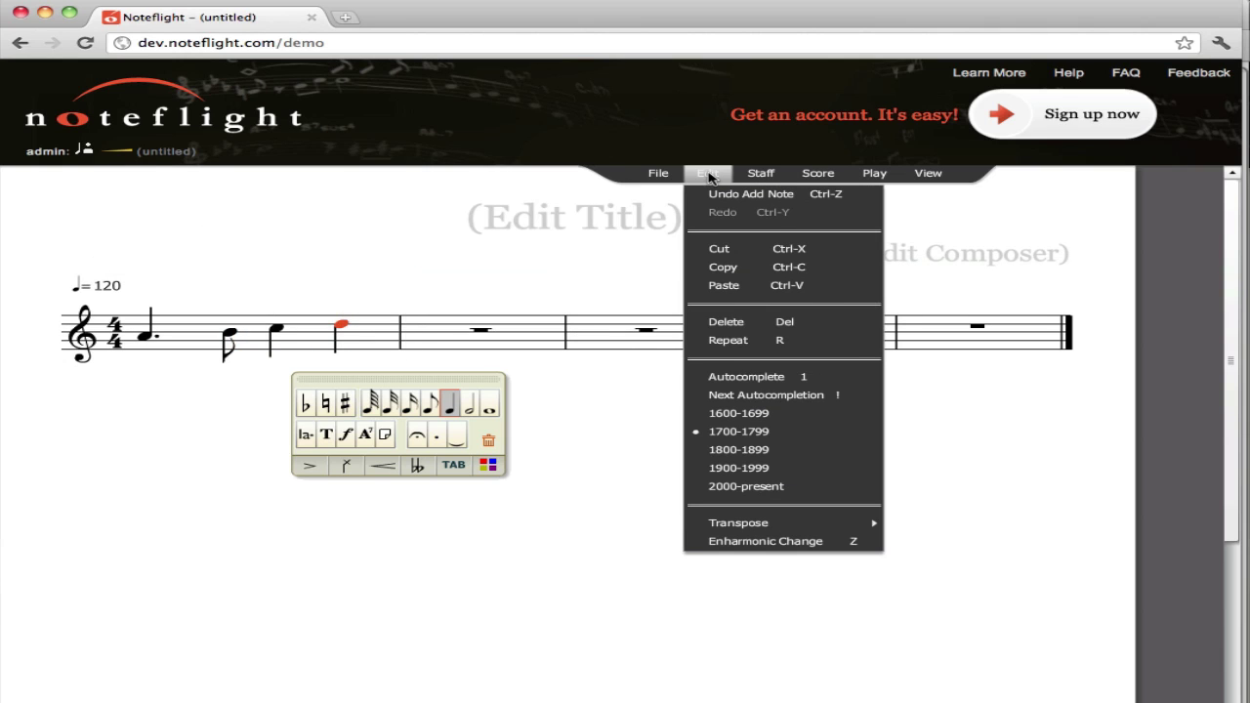
pyautogui.click(738, 377)
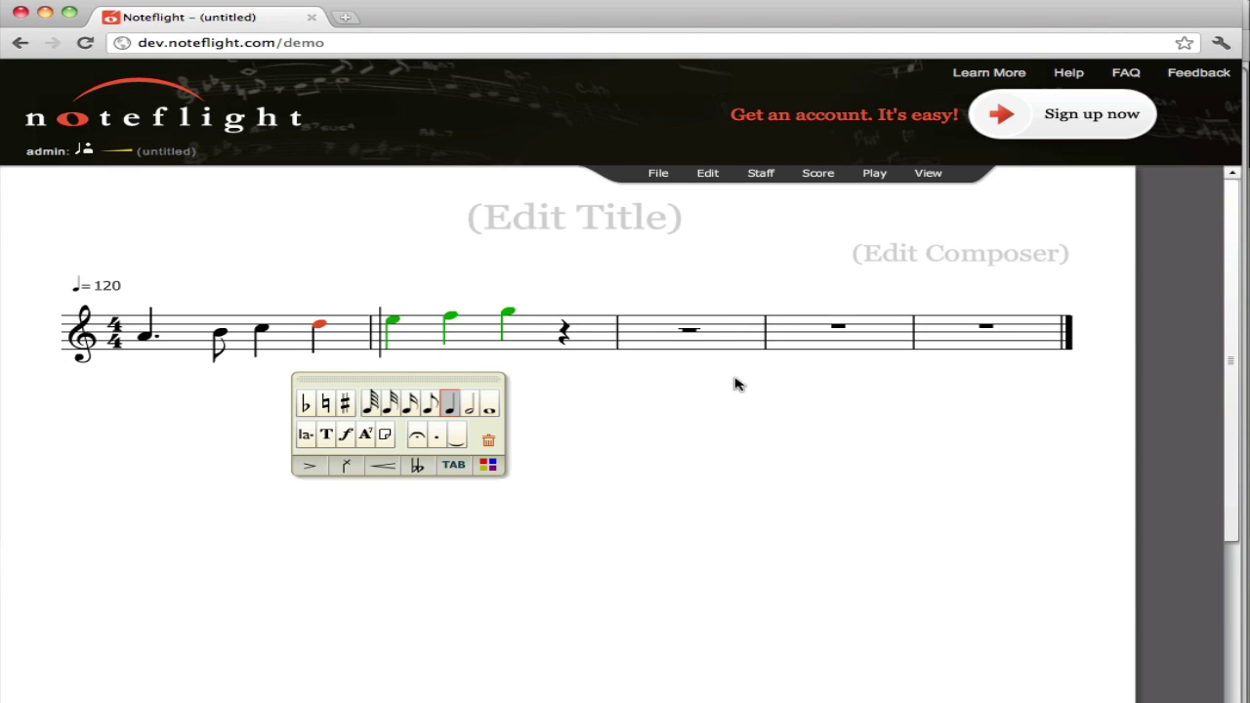
pyautogui.press('space')
pyautogui.press('-')
pyautogui.press('space')
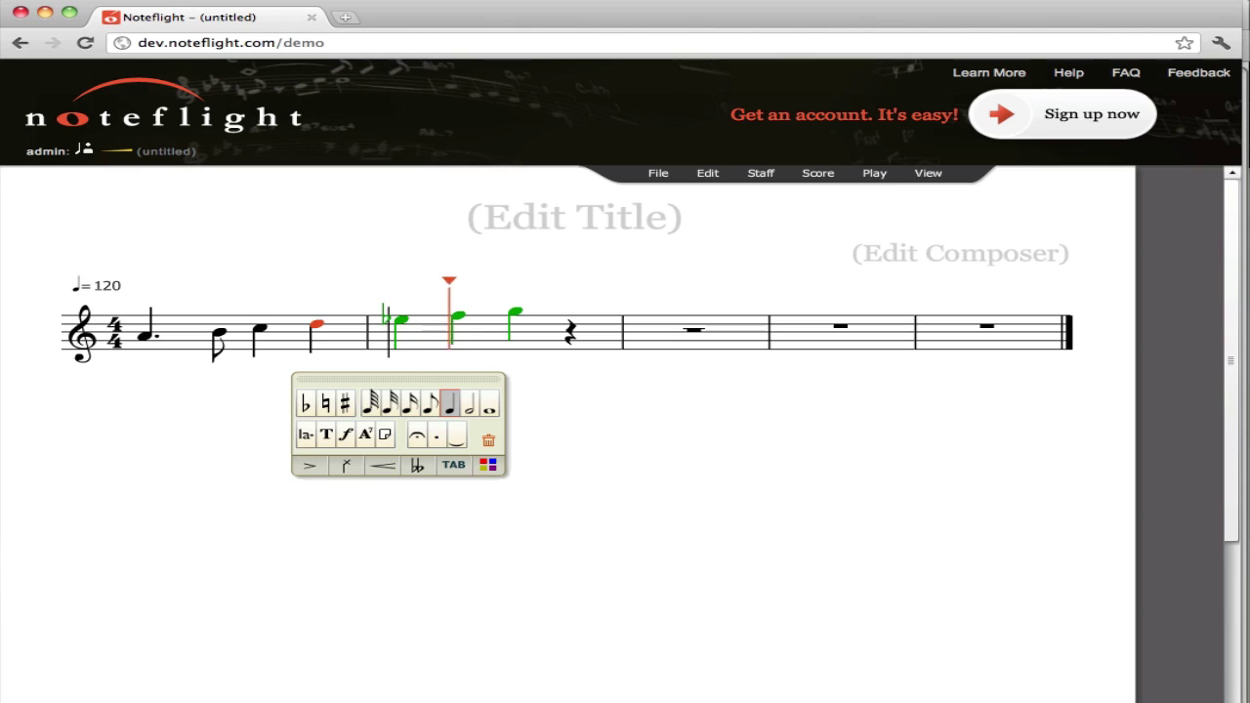
pyautogui.press('Down')
pyautogui.press('Down')
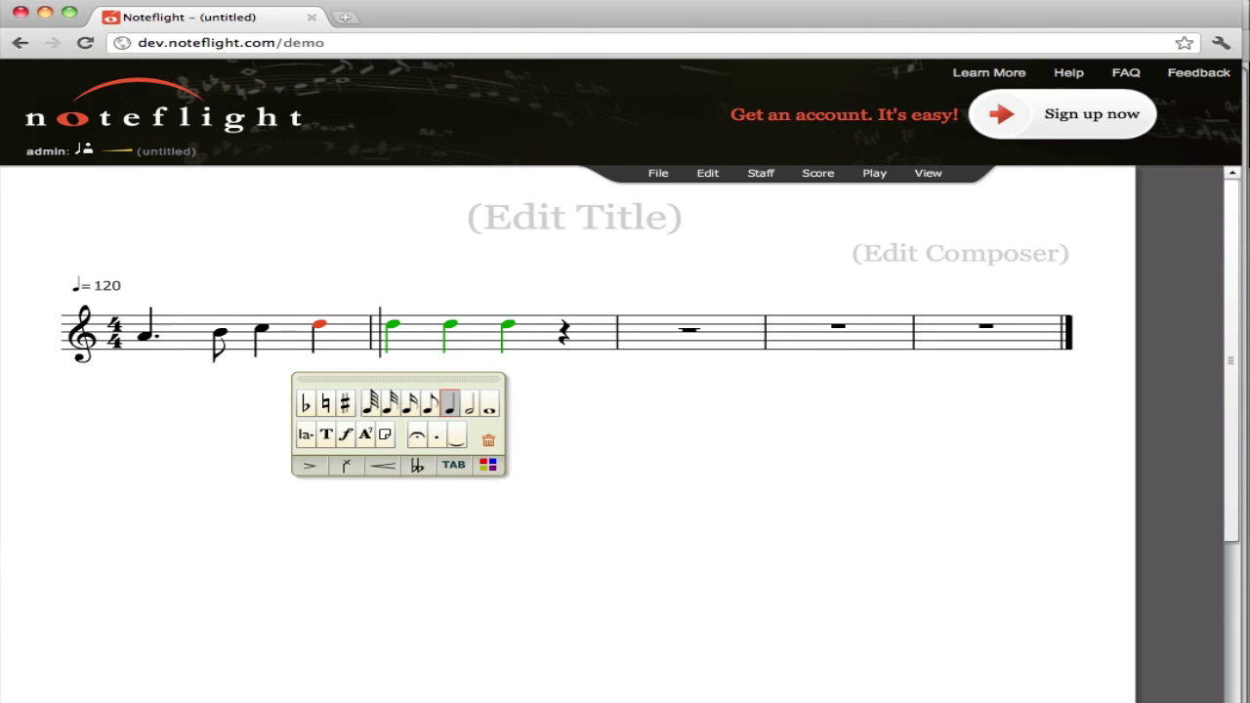
pyautogui.press('space')
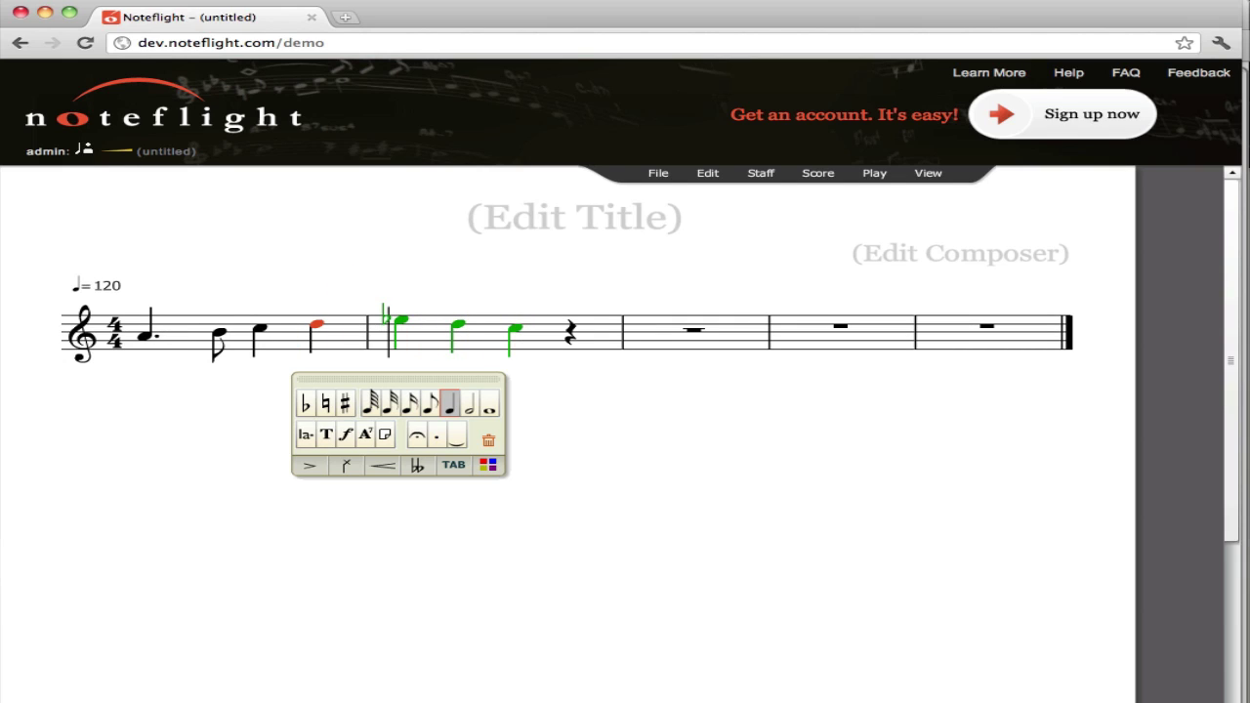
pyautogui.press('Delete')
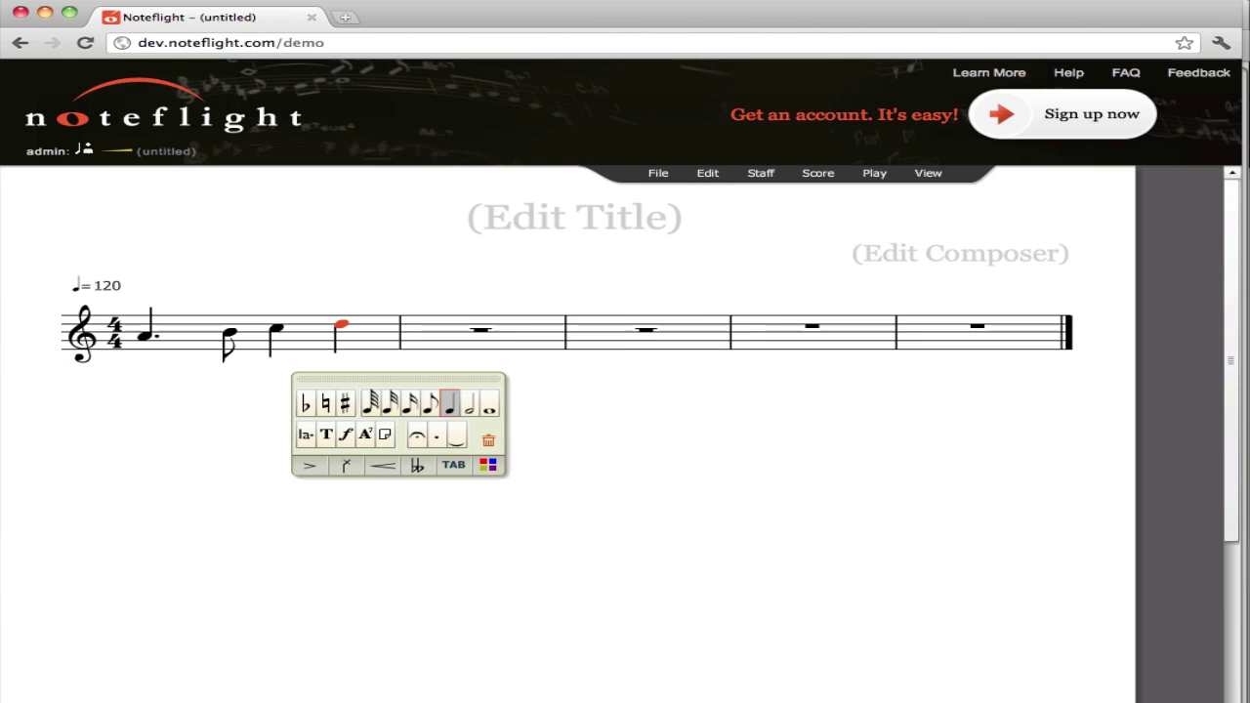
# Autocomplete measure 2 from 2000-present music and play the melody with its flatted continuation
pyautogui.click(714, 177)
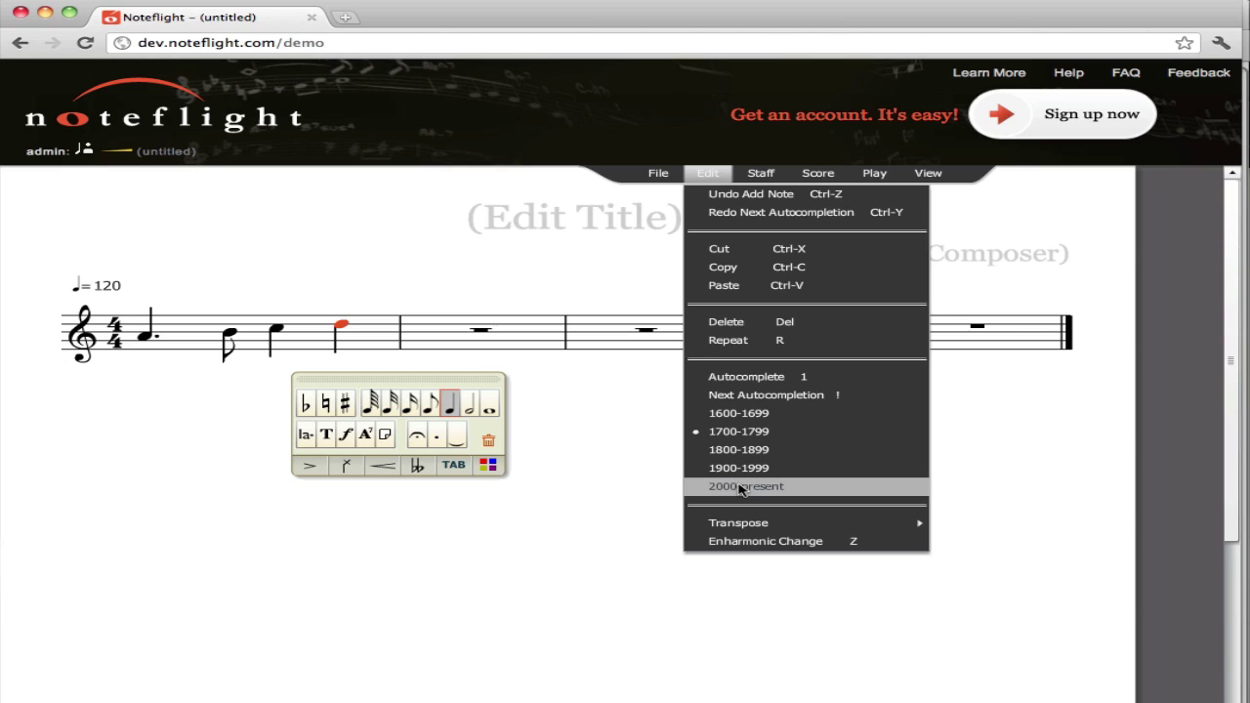
pyautogui.click(739, 486)
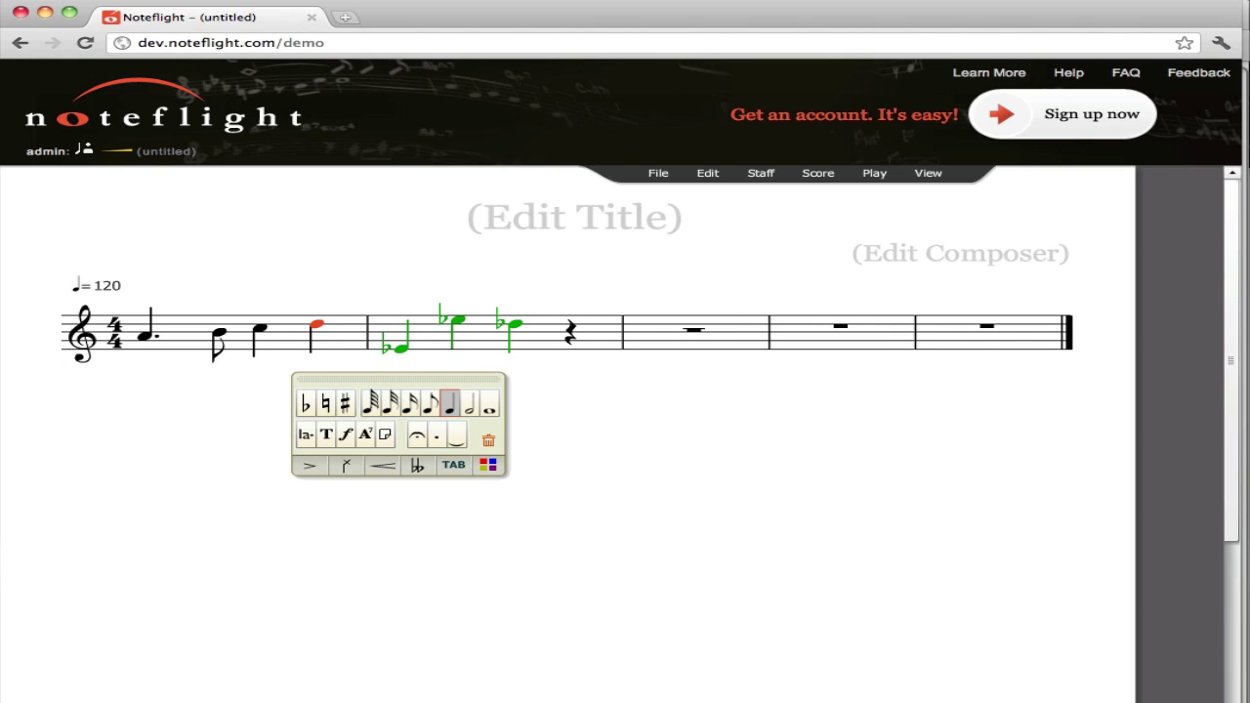
pyautogui.press('space')
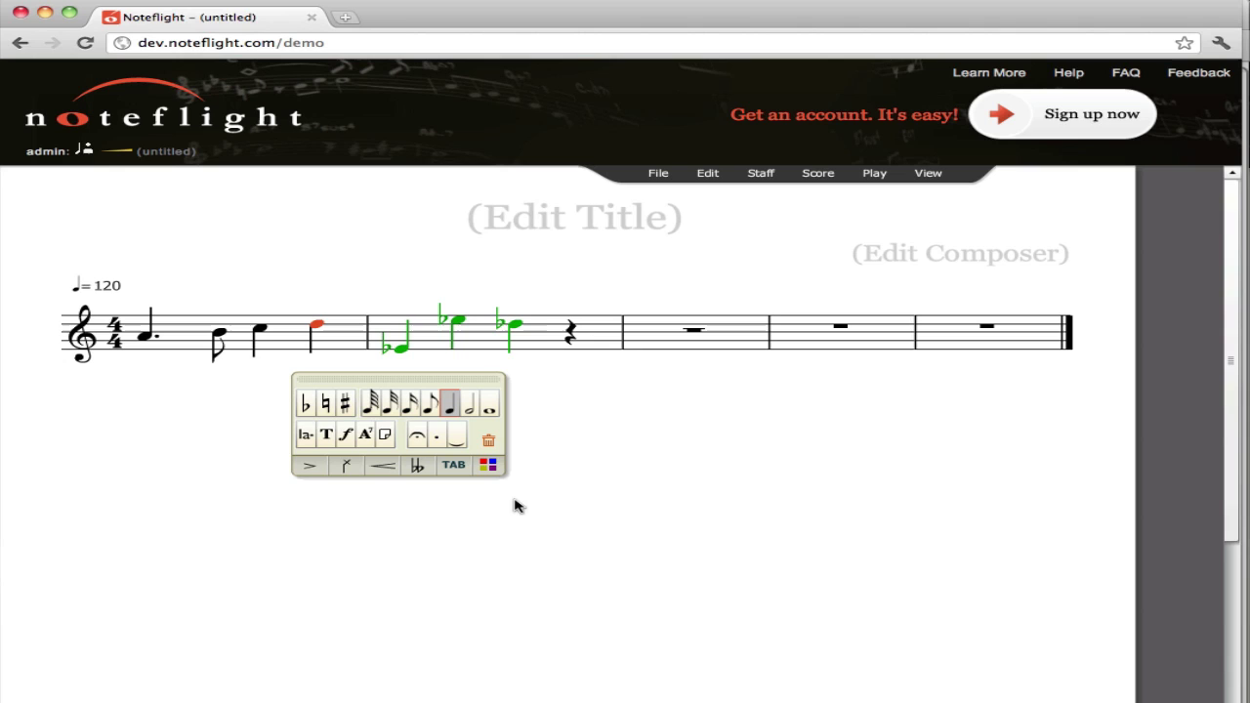
# Delete measure 2's continuation, regenerate it from 1800-1899 music, and play the result
pyautogui.click(537, 334)
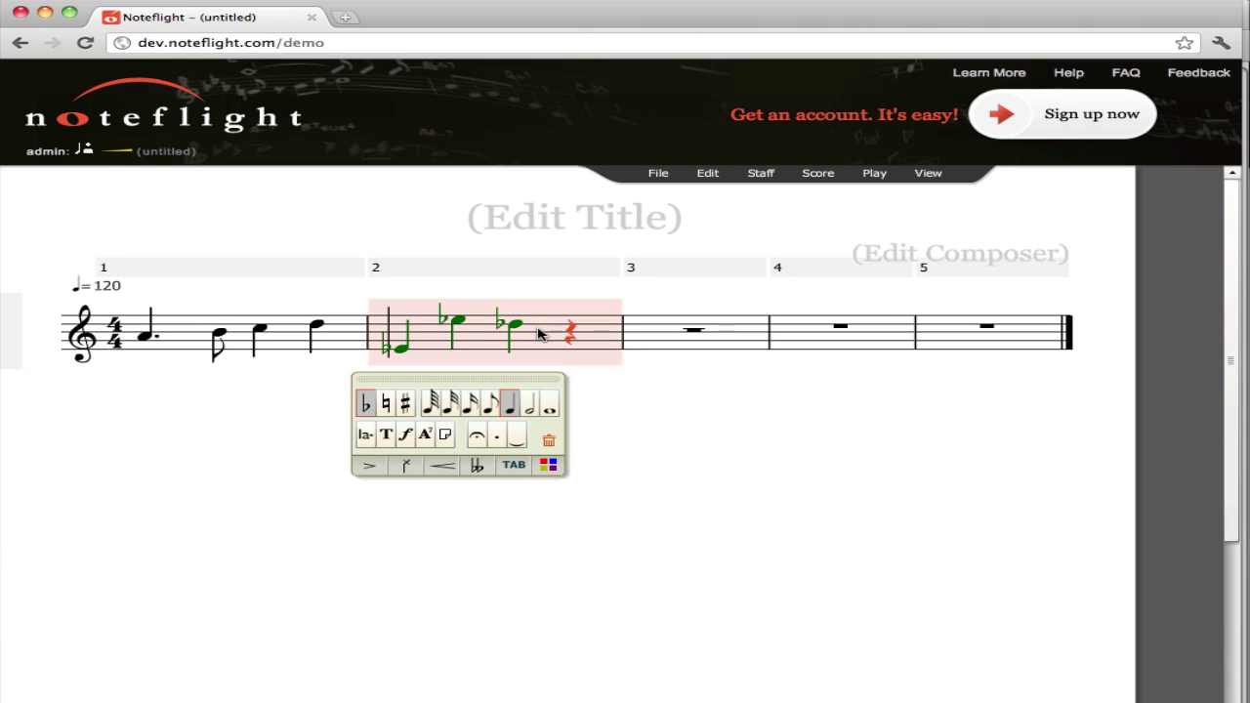
pyautogui.press('Delete')
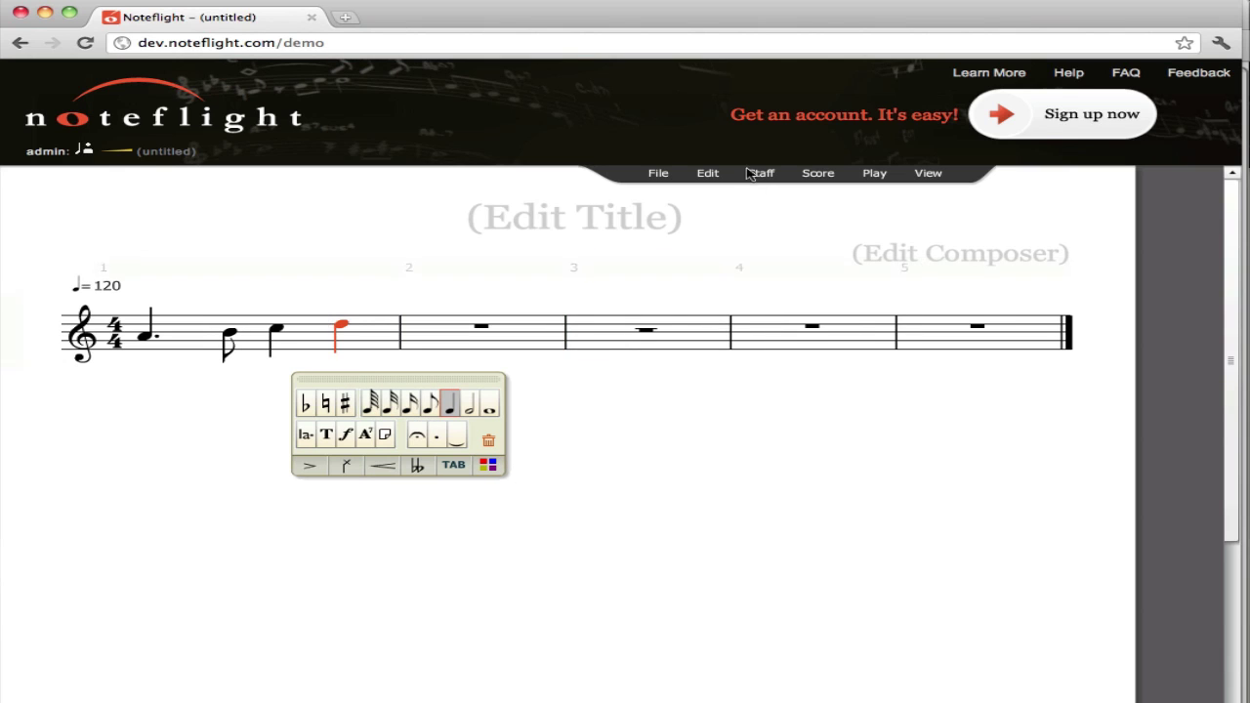
pyautogui.click(711, 173)
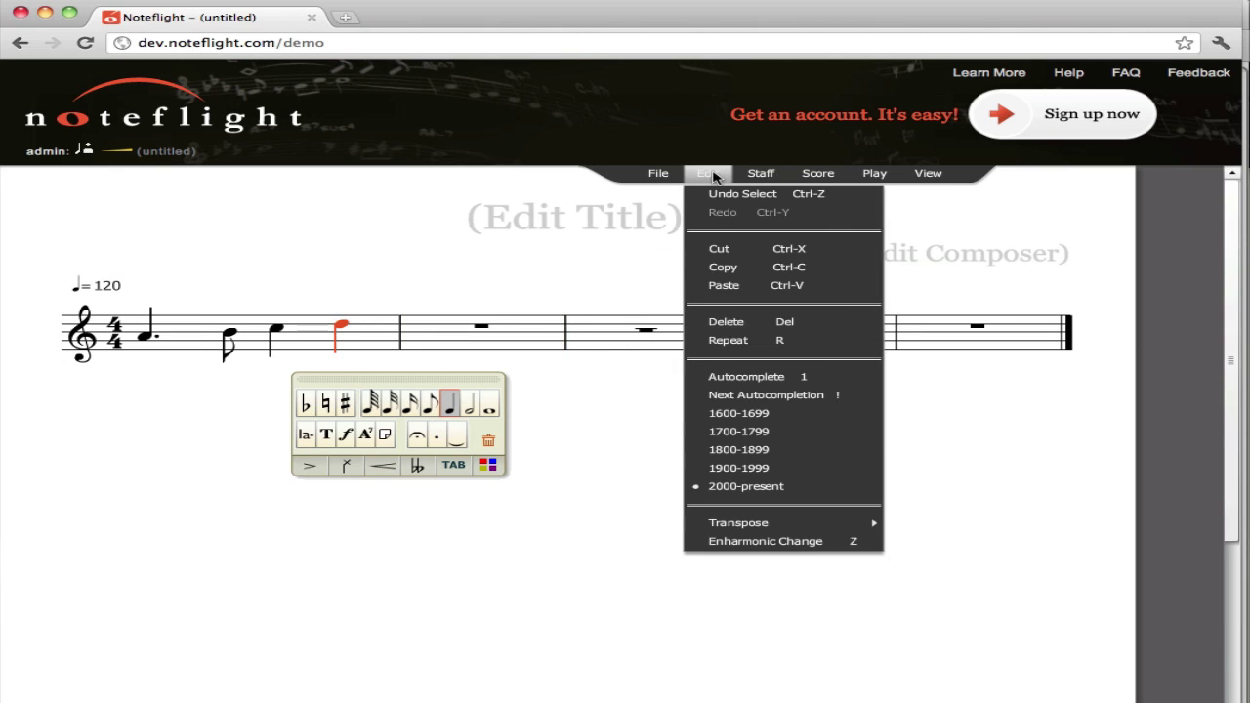
pyautogui.click(725, 450)
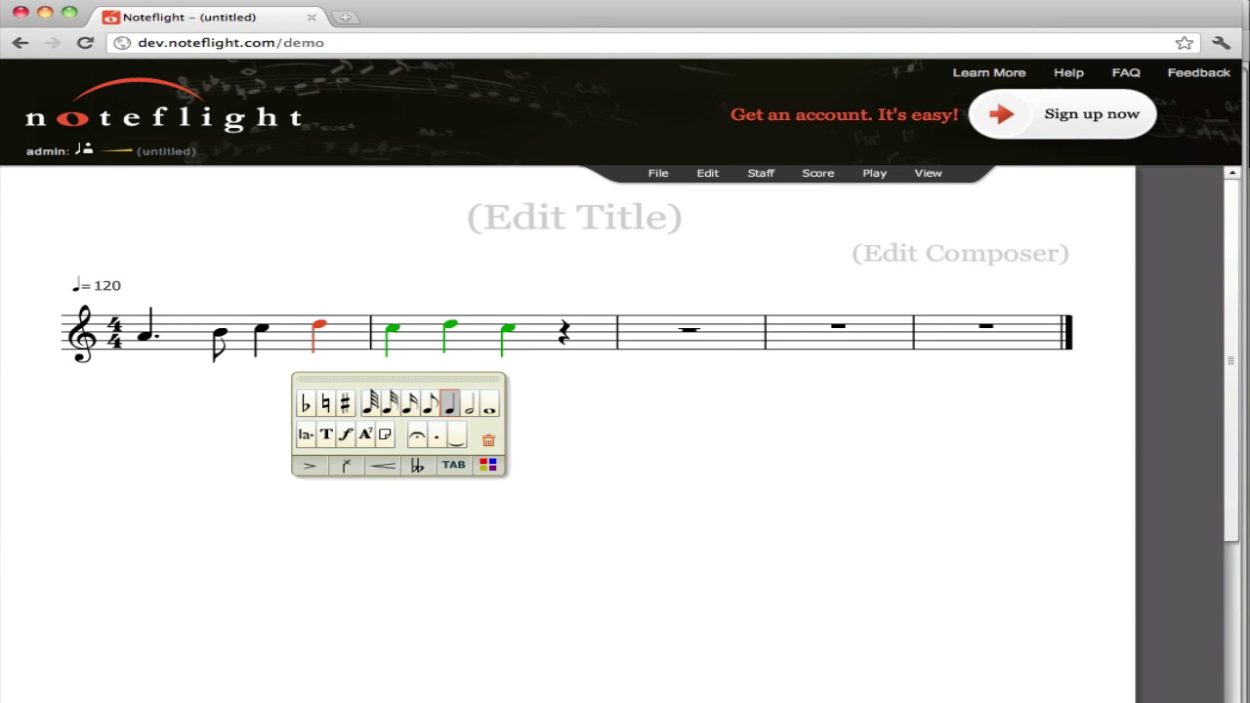
pyautogui.press('space')
# Enter dotted-quarter C, eighth D, and quarter-note E and F in measure 3
pyautogui.click(625, 330)
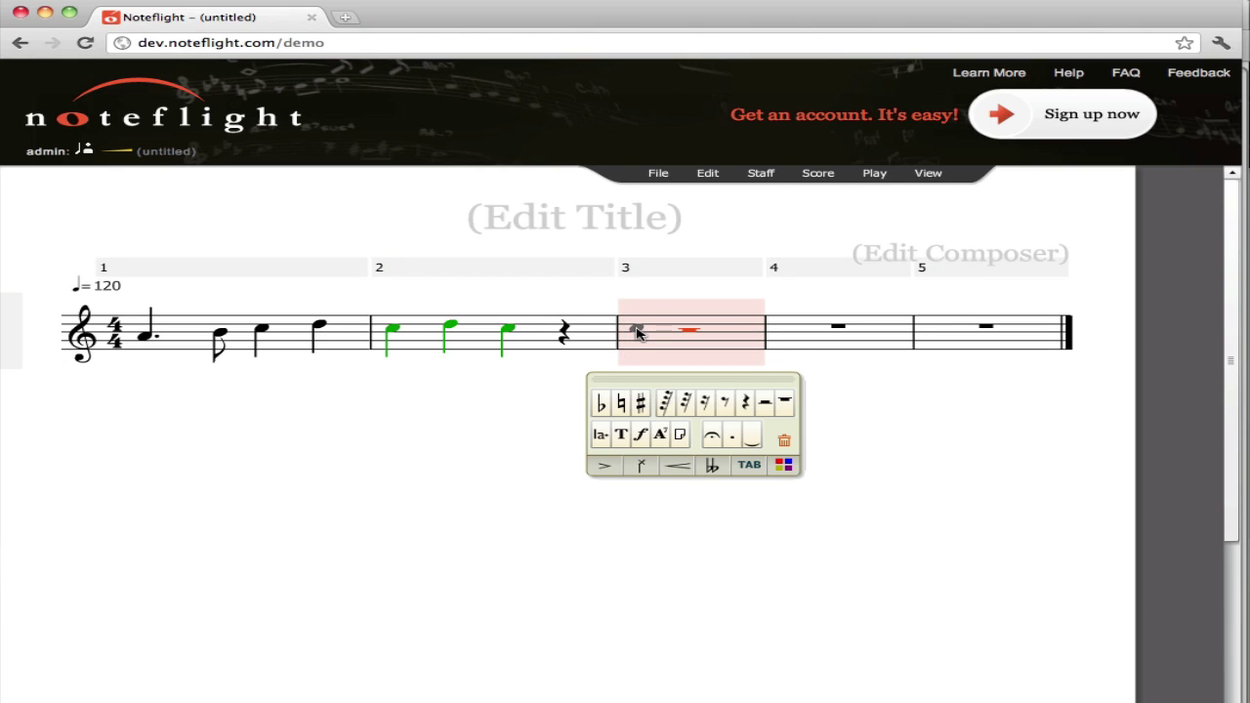
pyautogui.click(637, 333)
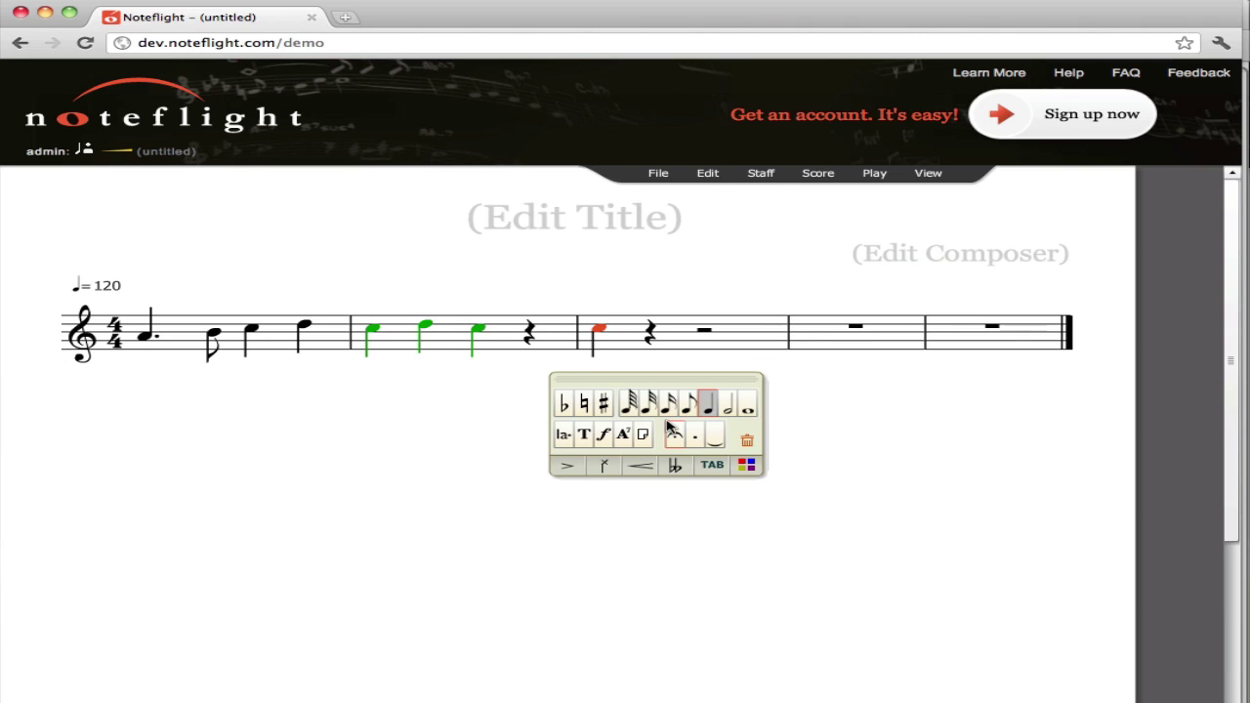
pyautogui.press('d')
pyautogui.press('e')
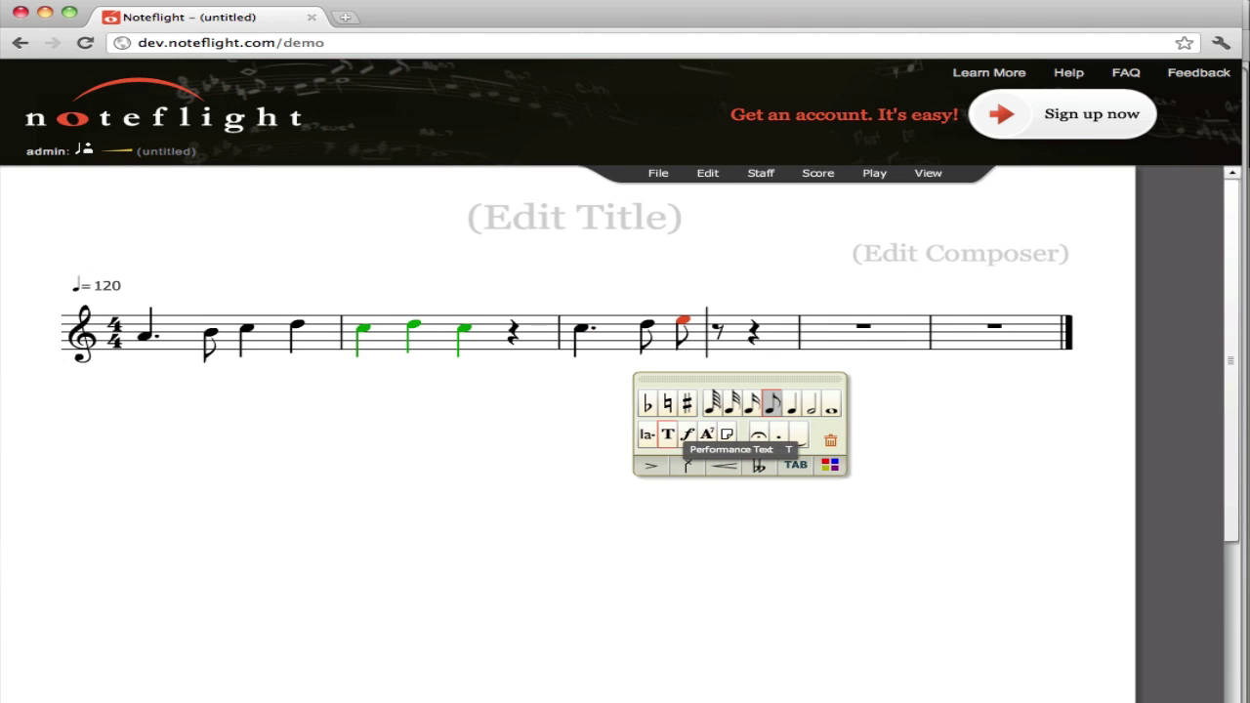
pyautogui.press('5')
pyautogui.press('f')
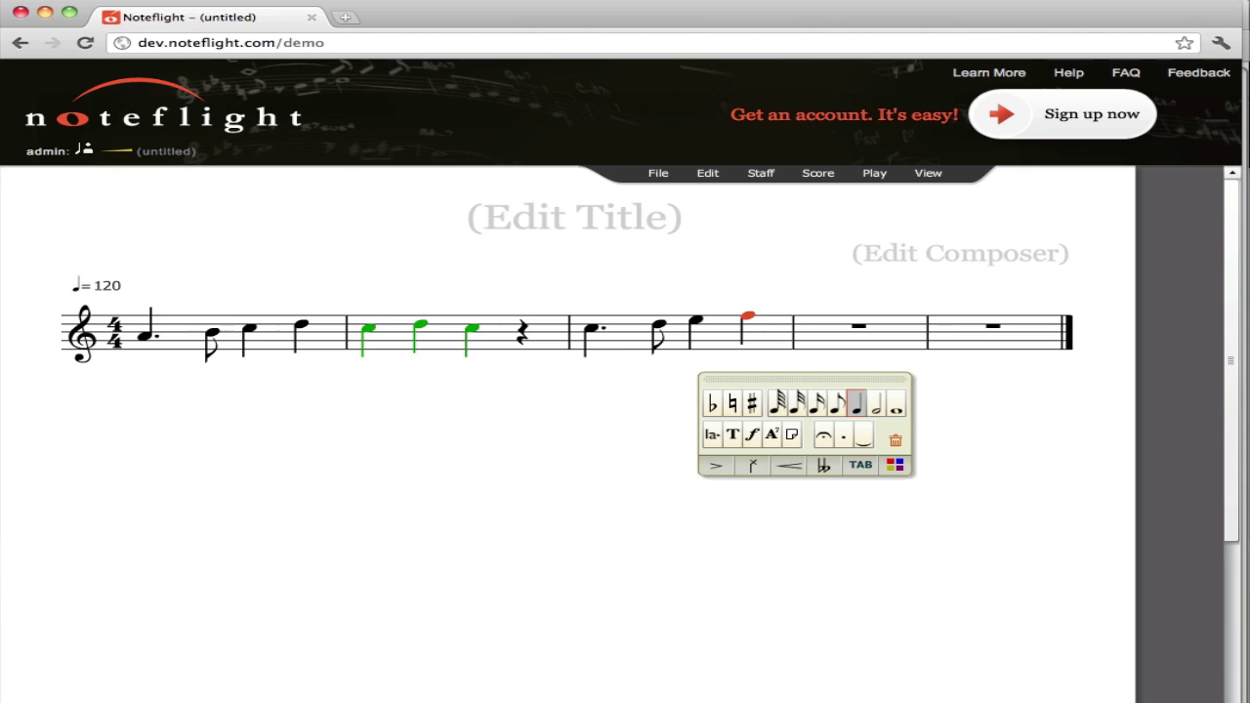
pyautogui.moveTo(178, 290)
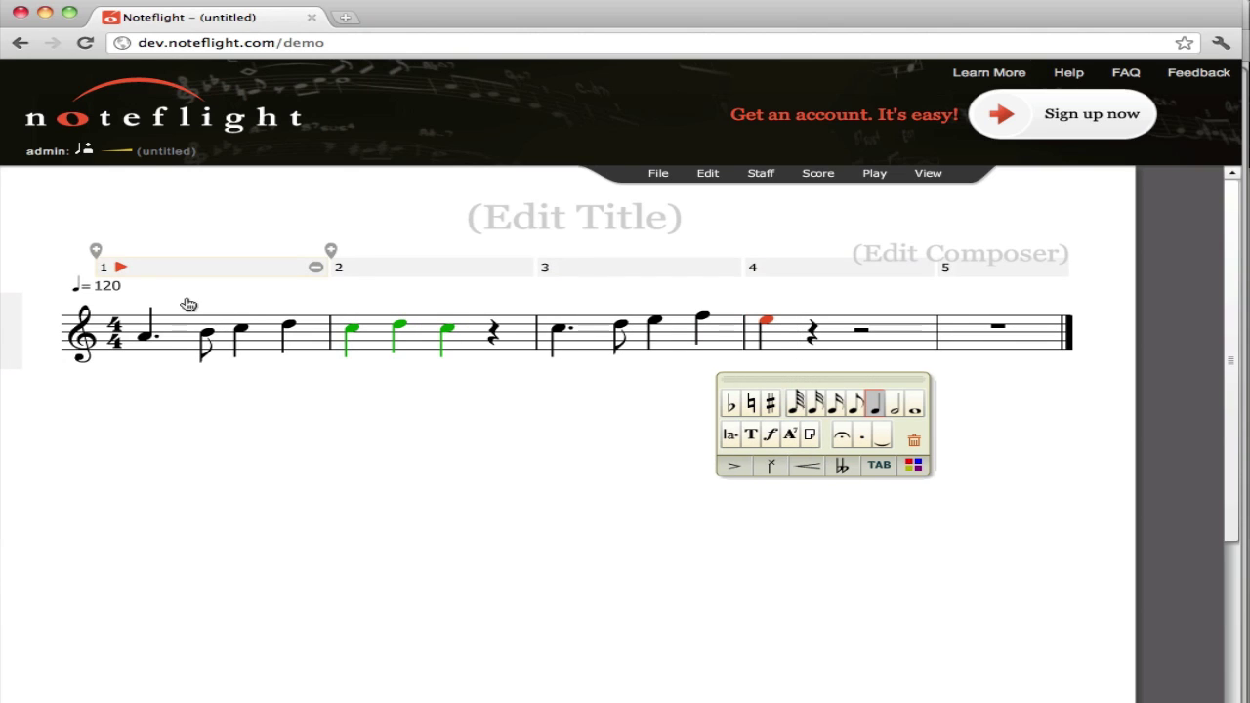
# Autocomplete measure 4, play the whole melody, and replace its last note with a quarter rest
pyautogui.click(658, 174)
pyautogui.click(707, 173)
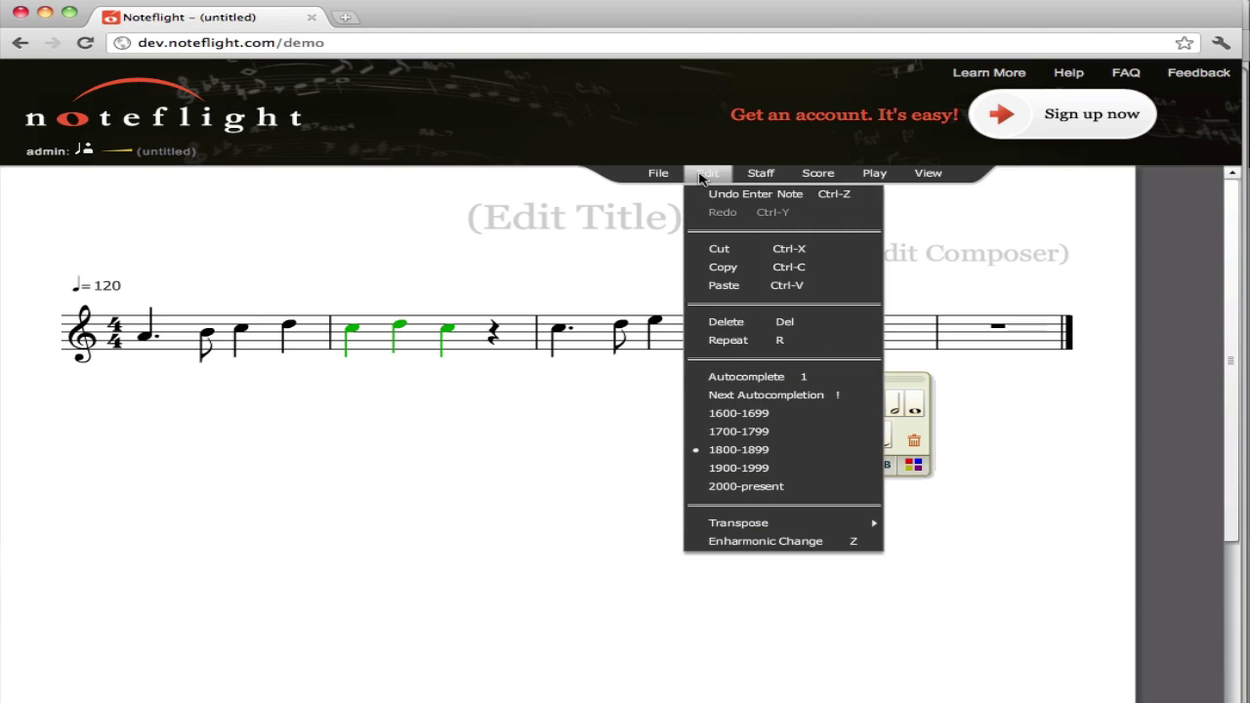
pyautogui.click(718, 377)
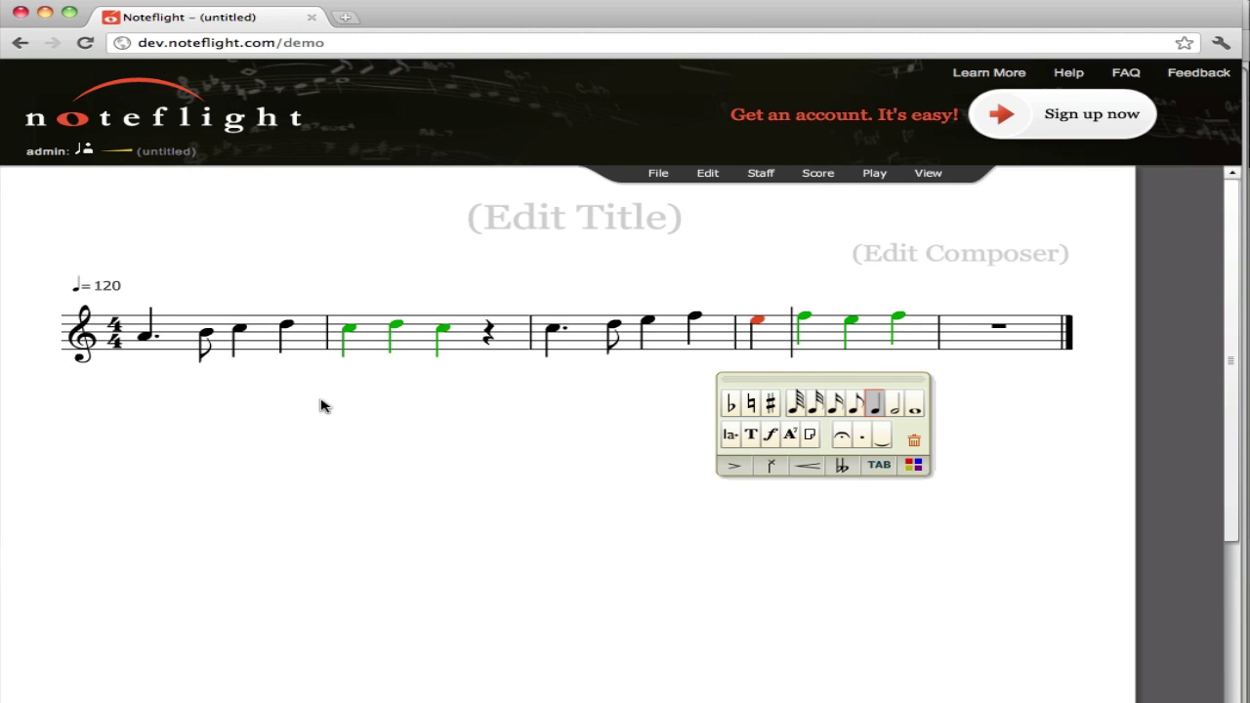
pyautogui.click(125, 273)
pyautogui.click(897, 318)
pyautogui.press('Delete')
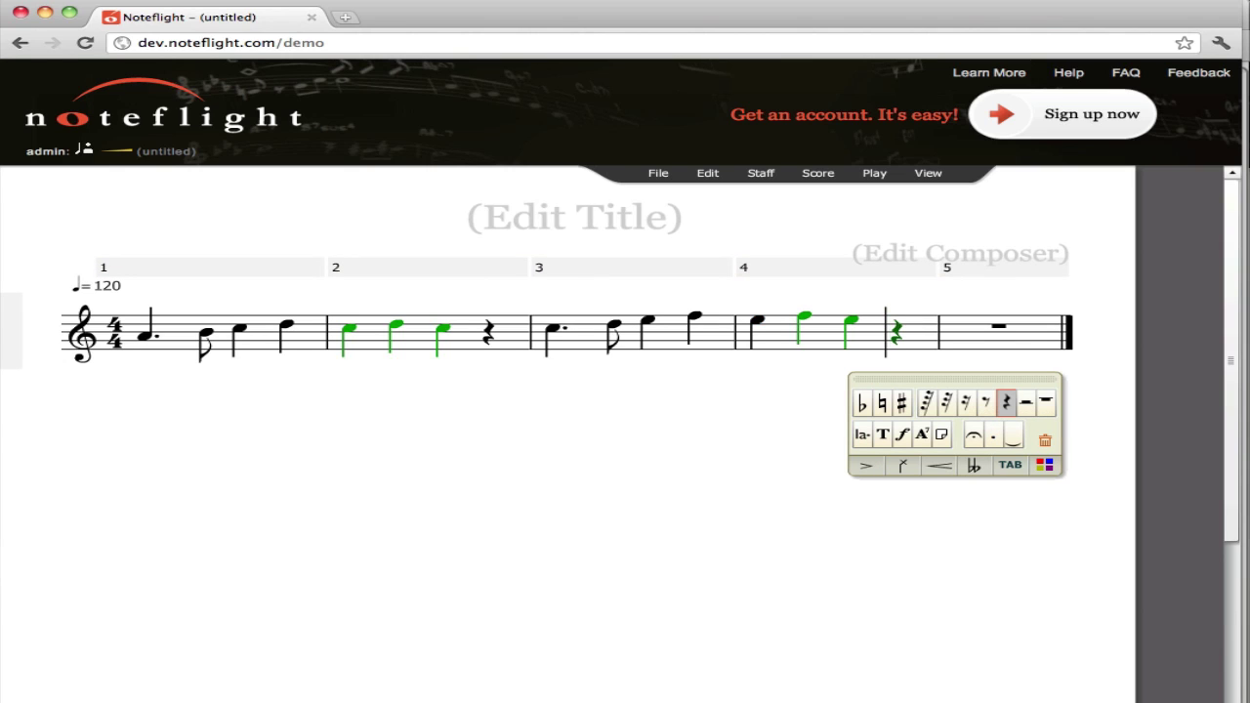